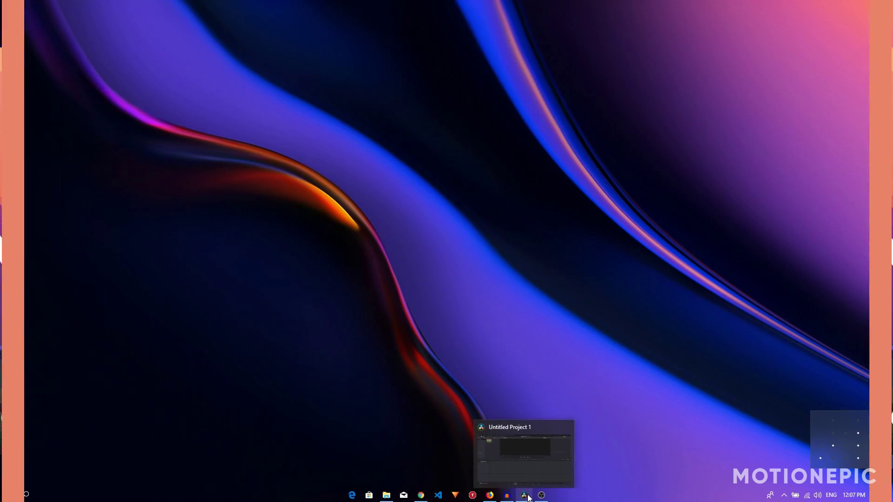
Read the Reactor 3 announcement page in the browser
{"action": "mouse_move", "coordinate": [490, 497]}
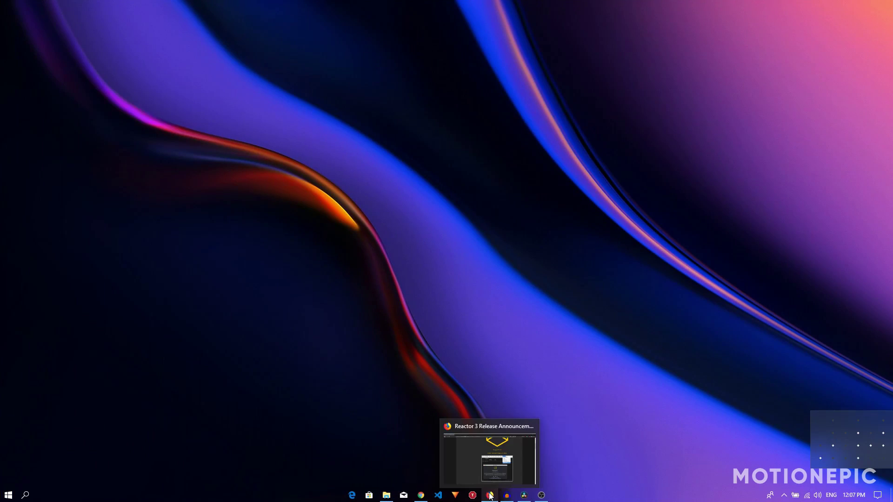
{"action": "left_click", "coordinate": [490, 497]}
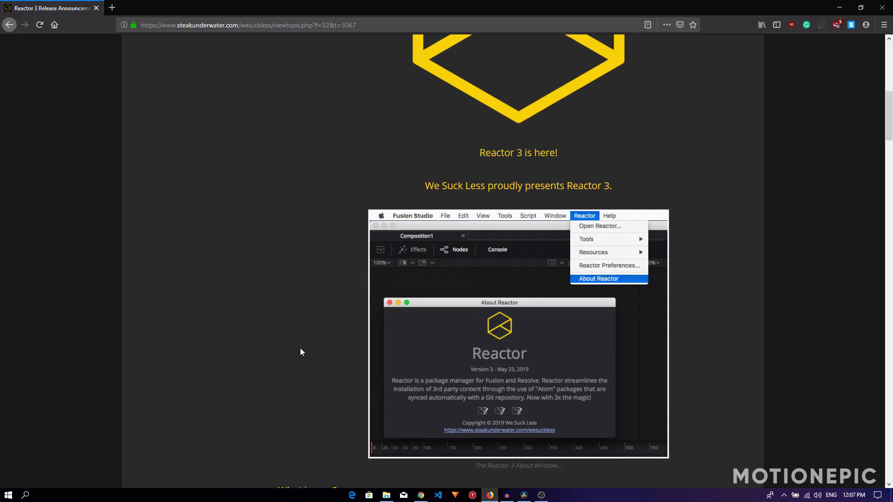
{"action": "scroll", "coordinate": [299, 344], "scroll_direction": "down", "scroll_amount": 5}
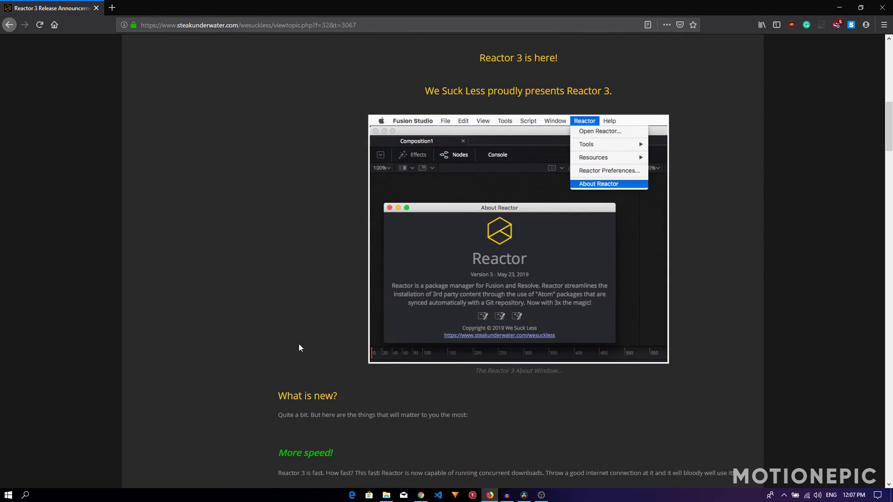
{"action": "scroll", "coordinate": [325, 286], "scroll_direction": "up", "scroll_amount": 2}
{"action": "scroll", "coordinate": [339, 242], "scroll_direction": "up", "scroll_amount": 4}
Return to the Resolve project and place Ice_Cream.wav on a new timeline
{"action": "left_click", "coordinate": [490, 495]}
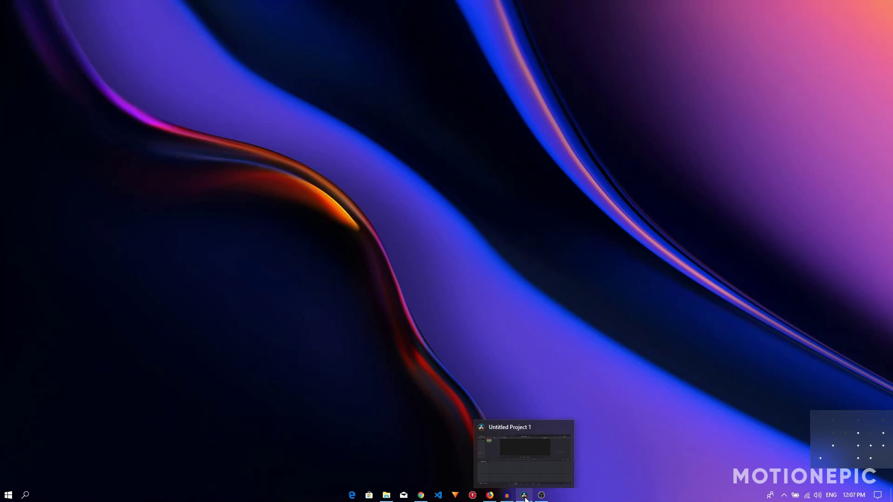
{"action": "left_click", "coordinate": [524, 496]}
{"action": "left_click", "coordinate": [140, 145]}
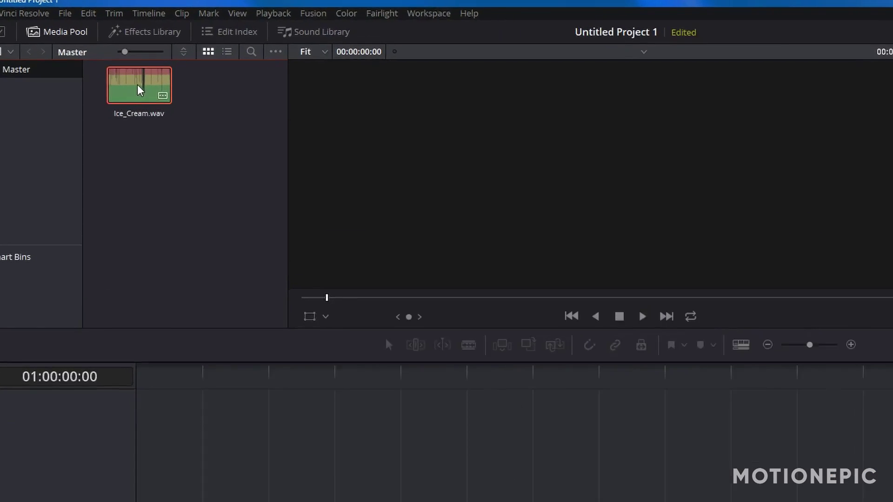
{"action": "left_click", "coordinate": [109, 68]}
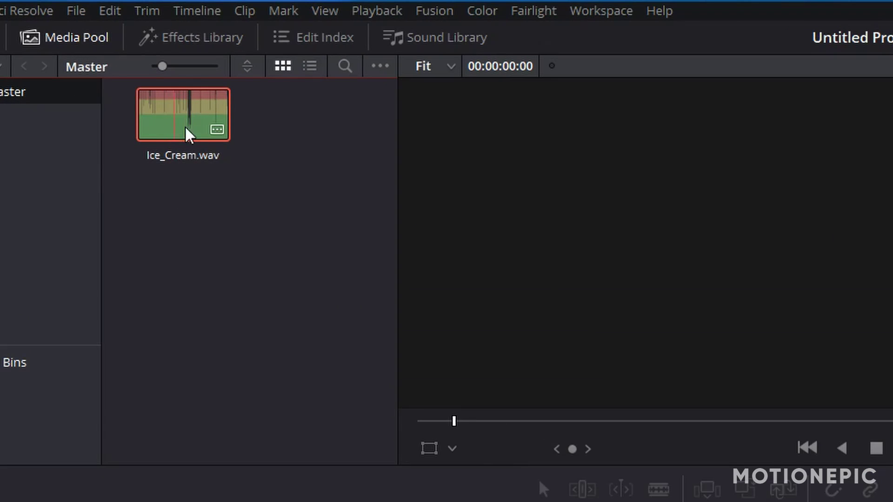
{"action": "left_click", "coordinate": [260, 269]}
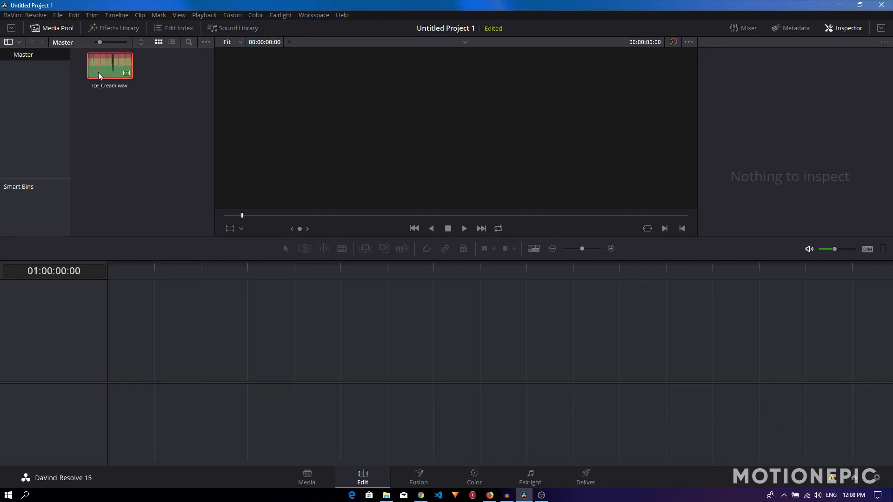
{"action": "left_click_drag", "start_coordinate": [99, 72], "coordinate": [114, 397]}
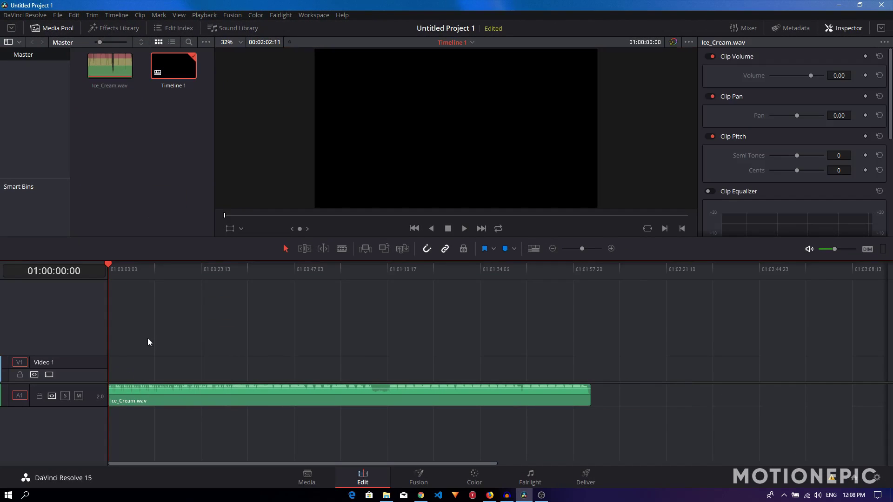
Find Fusion Composition in the Effects Library and add it at the start of V1
{"action": "left_click", "coordinate": [115, 29]}
{"action": "left_click", "coordinate": [176, 58]}
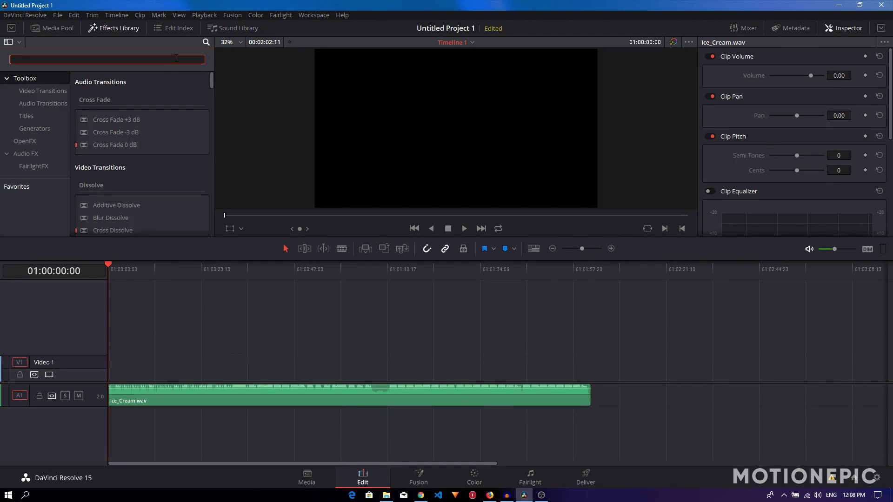
{"action": "type", "text": "fusio"}
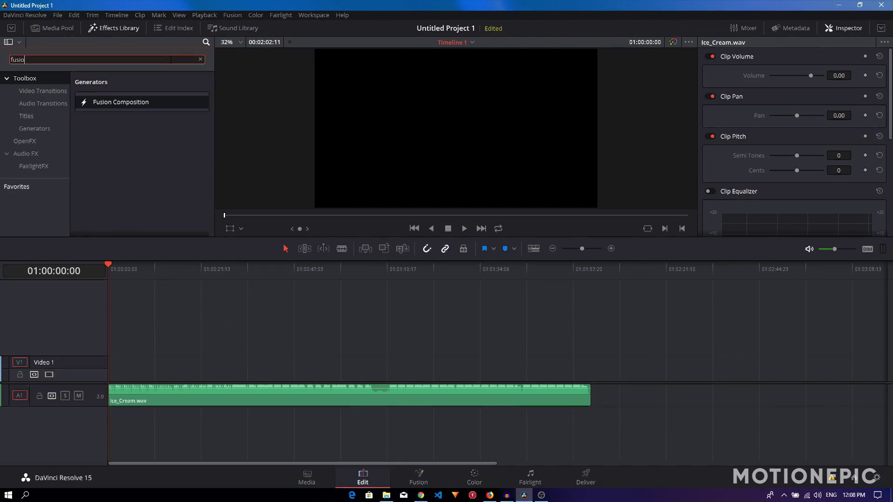
{"action": "left_click_drag", "start_coordinate": [155, 101], "coordinate": [591, 368]}
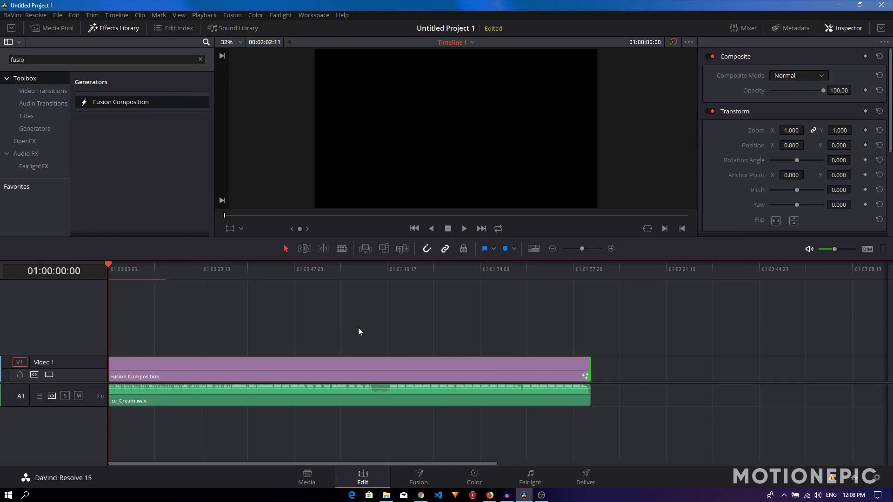
On the Fusion page, move MediaOut1 right and install Reactor via Reactor-Installer.lua
{"action": "left_click", "coordinate": [423, 473]}
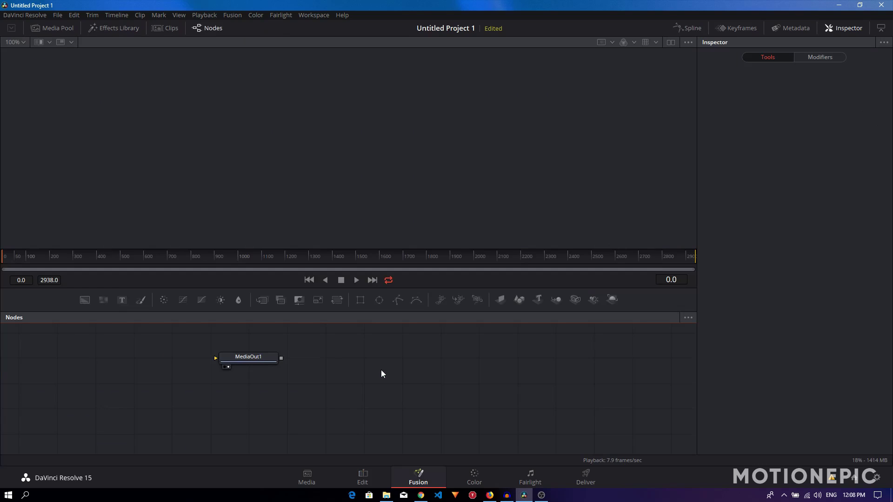
{"action": "left_click_drag", "start_coordinate": [258, 365], "coordinate": [555, 392]}
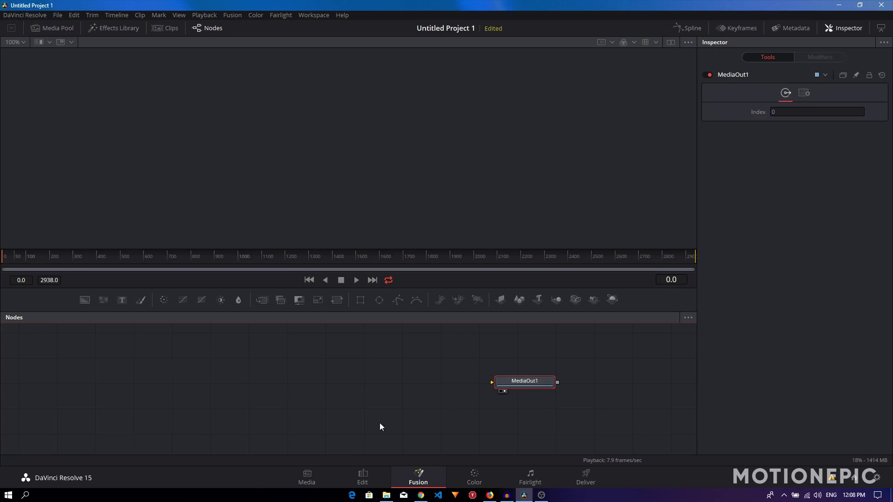
{"action": "left_click", "coordinate": [385, 494]}
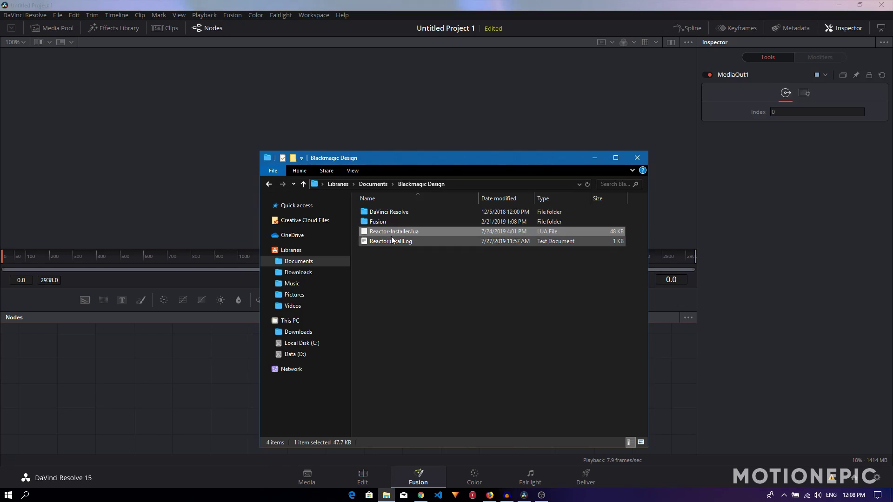
{"action": "left_click_drag", "start_coordinate": [391, 235], "coordinate": [211, 373]}
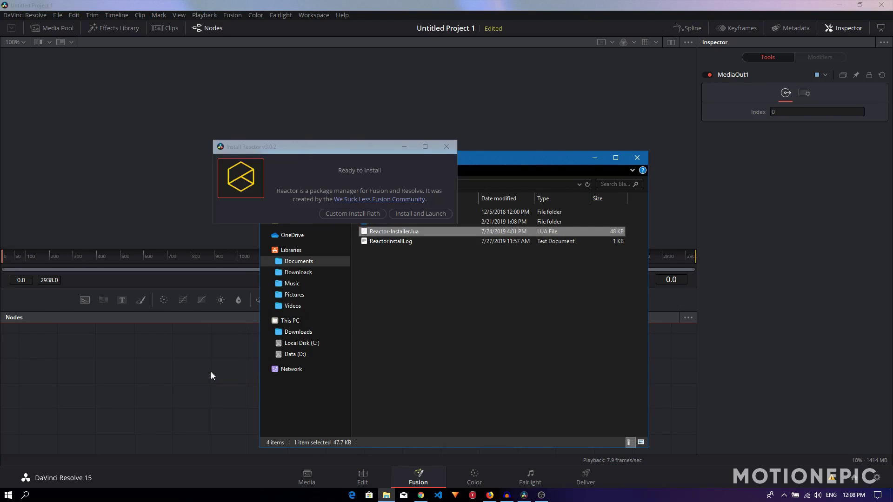
{"action": "left_click", "coordinate": [211, 376]}
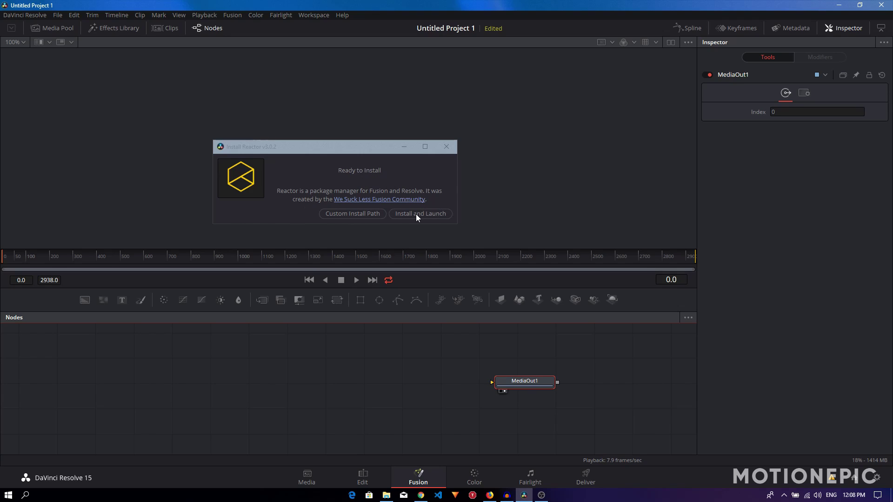
{"action": "left_click", "coordinate": [447, 147]}
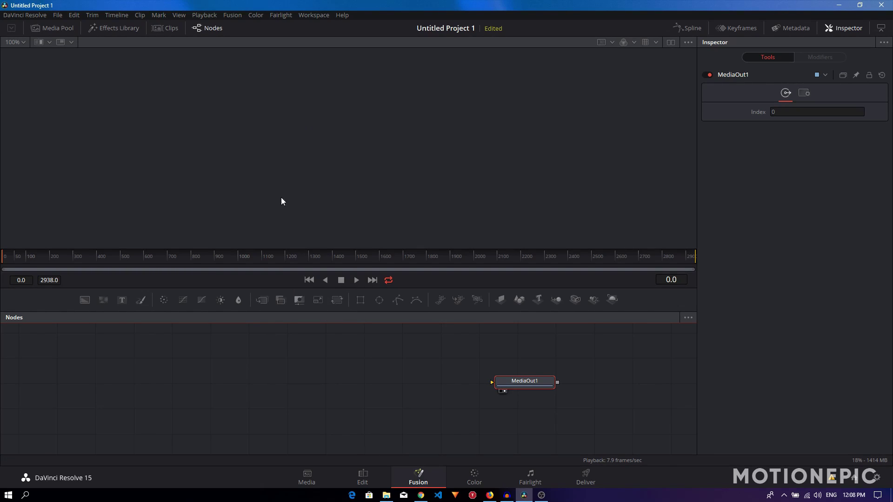
Launch the Reactor package manager from the Fusion page menu
{"action": "left_click", "coordinate": [232, 16]}
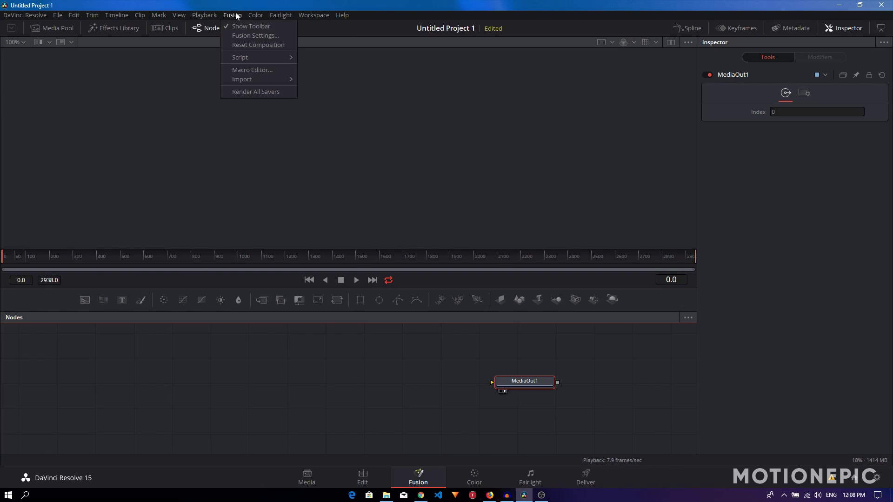
{"action": "mouse_move", "coordinate": [260, 55]}
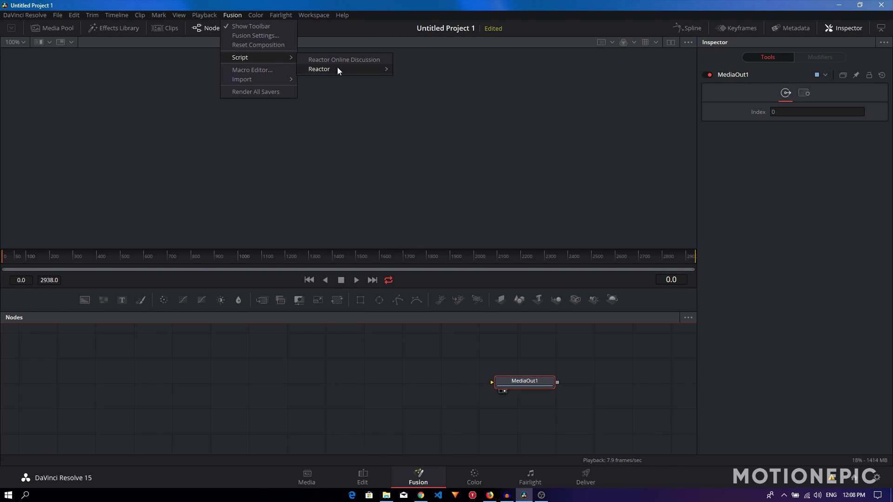
{"action": "mouse_move", "coordinate": [337, 68]}
{"action": "left_click", "coordinate": [431, 108]}
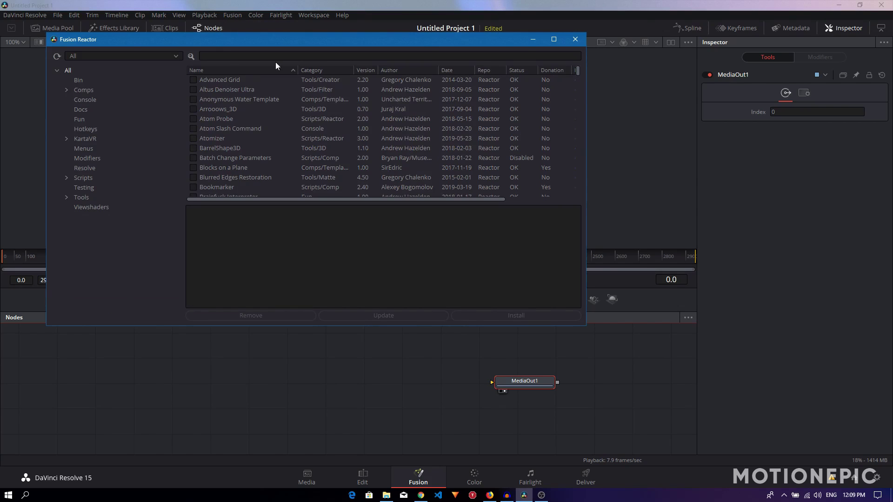
Search 'suck less a', install Suck Less Audio, and close Reactor
{"action": "left_click", "coordinate": [209, 55]}
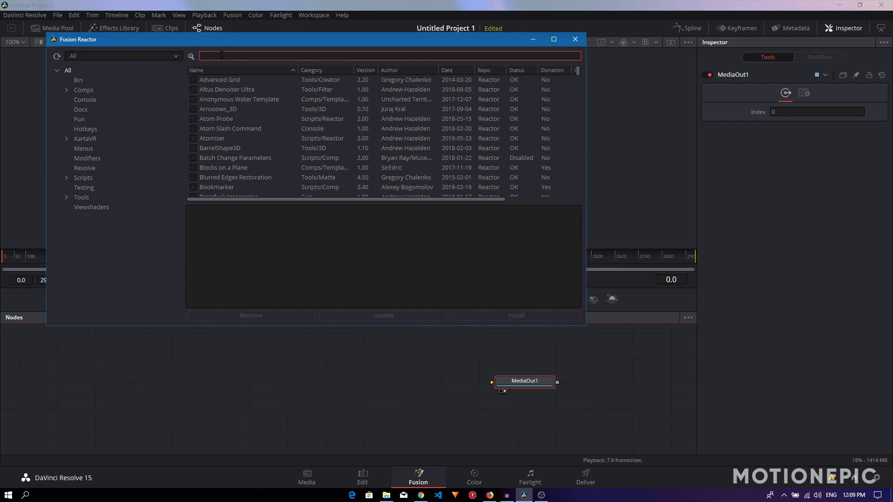
{"action": "type", "text": "suck less "}
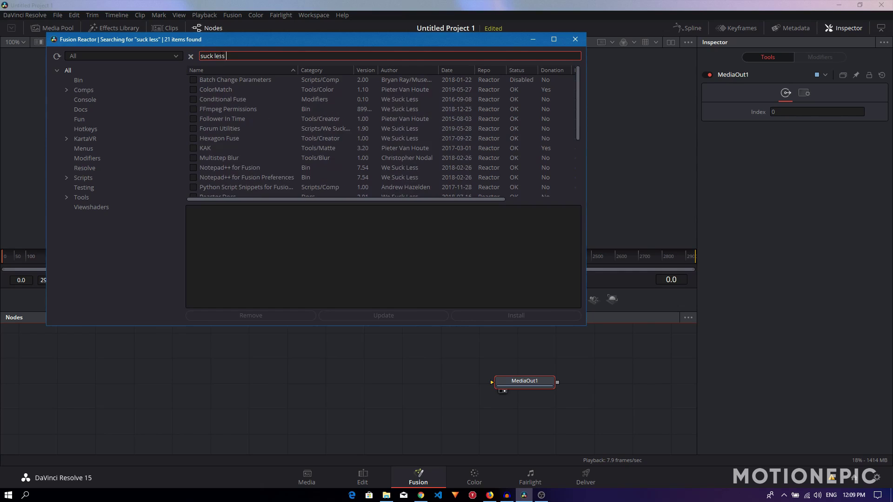
{"action": "type", "text": "a"}
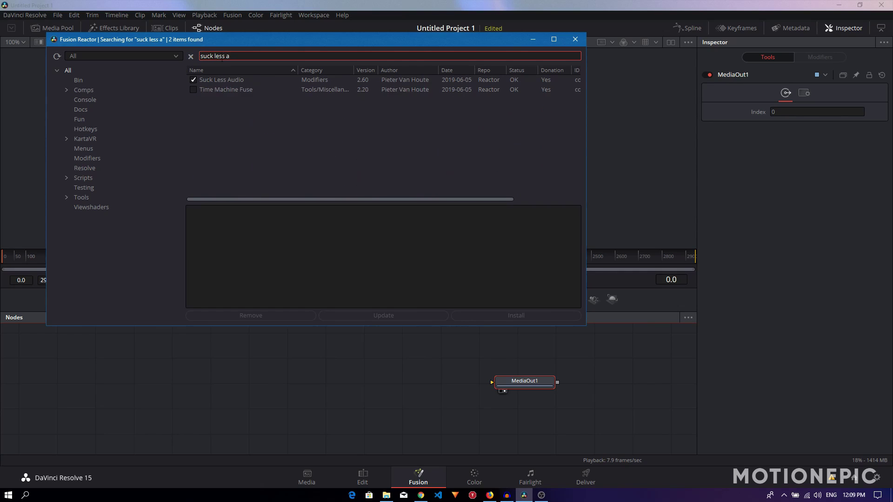
{"action": "left_click", "coordinate": [213, 80]}
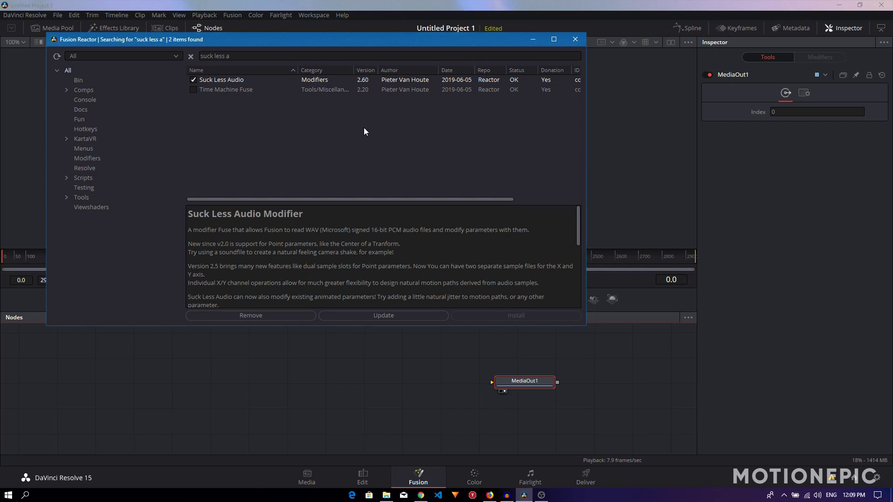
{"action": "left_click", "coordinate": [576, 39]}
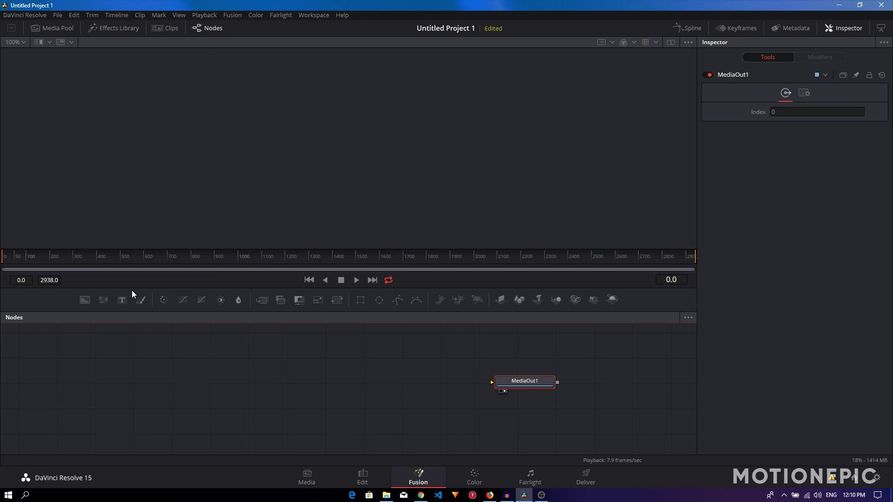
Add a Text node reading 'React', view it, and enlarge its size to about 0.197
{"action": "left_click_drag", "start_coordinate": [121, 300], "coordinate": [166, 386]}
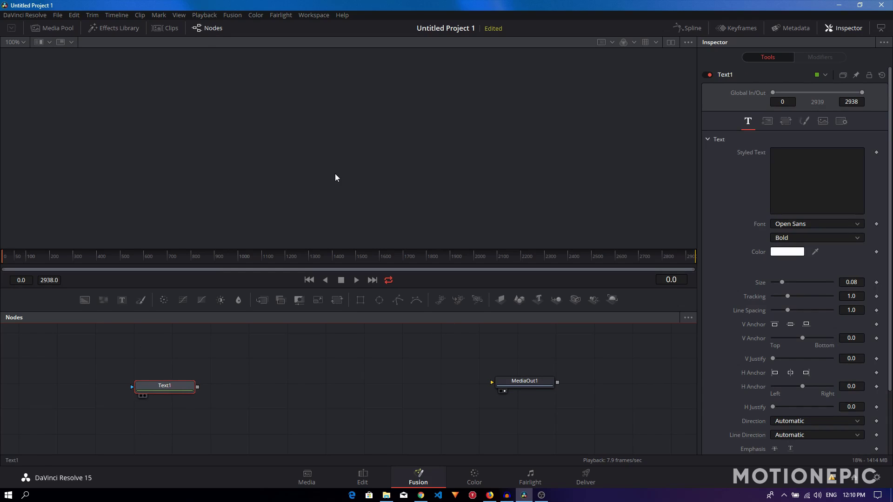
{"action": "key", "text": "1"}
{"action": "left_click", "coordinate": [793, 170]}
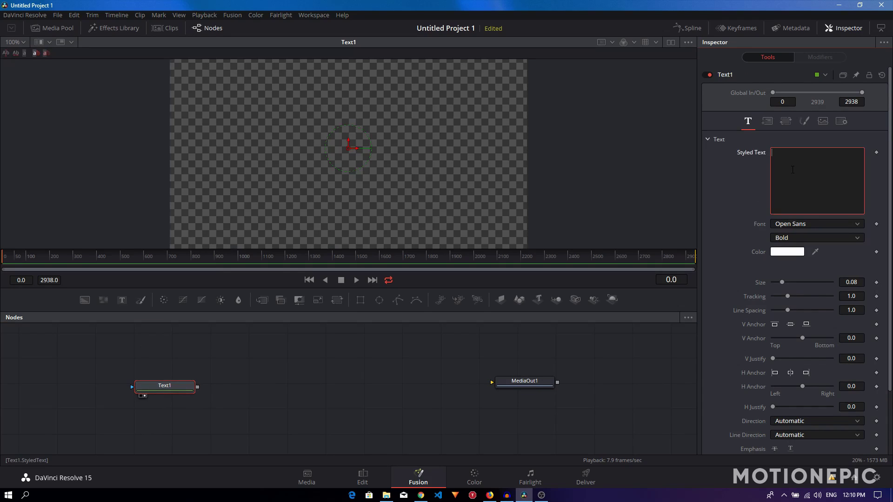
{"action": "type", "text": "React"}
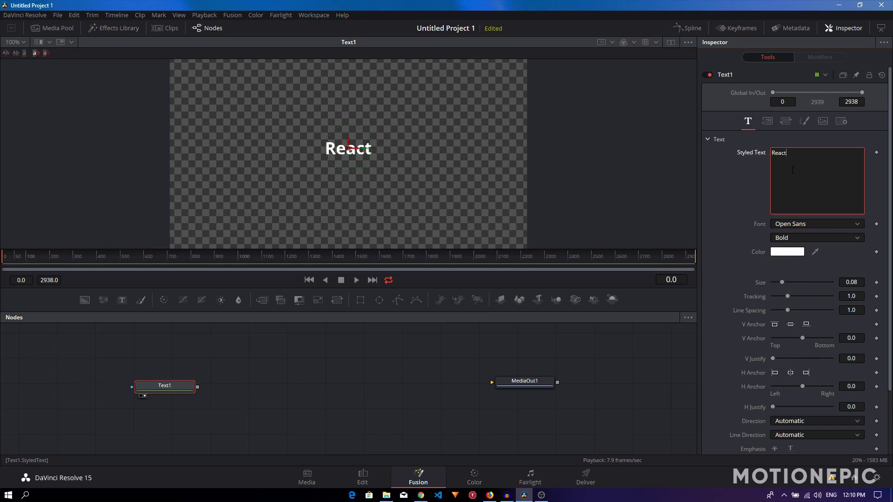
{"action": "left_click_drag", "start_coordinate": [783, 284], "coordinate": [798, 283]}
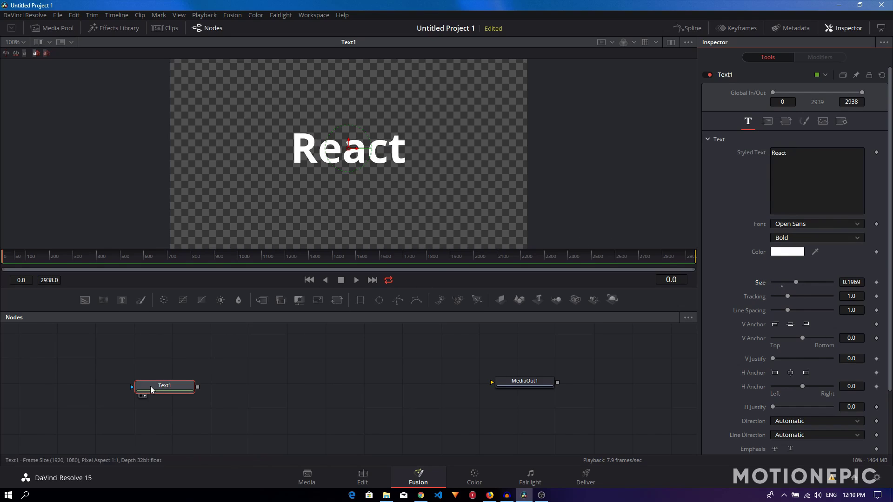
{"action": "left_click", "coordinate": [763, 125]}
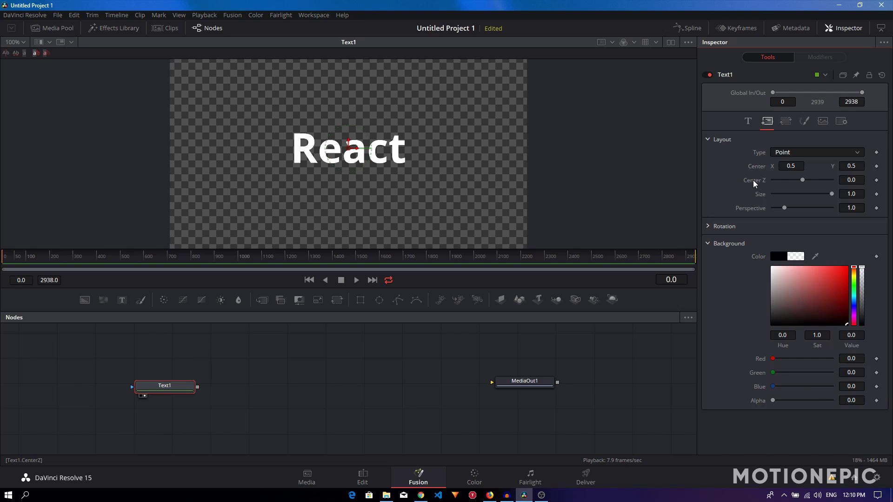
Reset the text's Center Z to 0 and drive it with an Audio (WAV) modifier
{"action": "left_click_drag", "start_coordinate": [802, 180], "coordinate": [804, 181]}
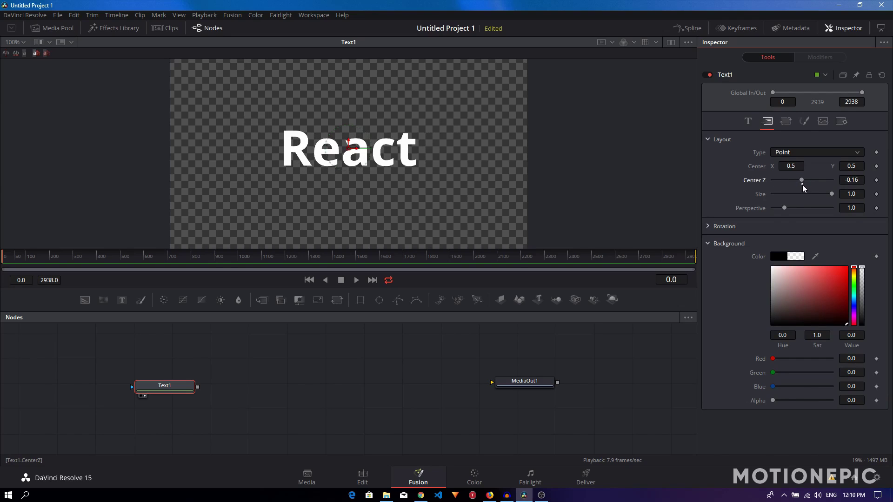
{"action": "double_click", "coordinate": [751, 182]}
{"action": "right_click", "coordinate": [750, 183]}
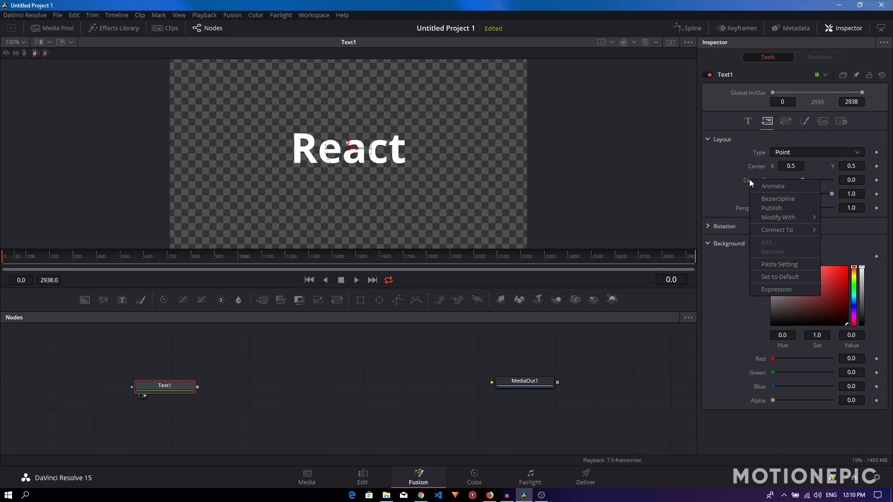
{"action": "mouse_move", "coordinate": [771, 218]}
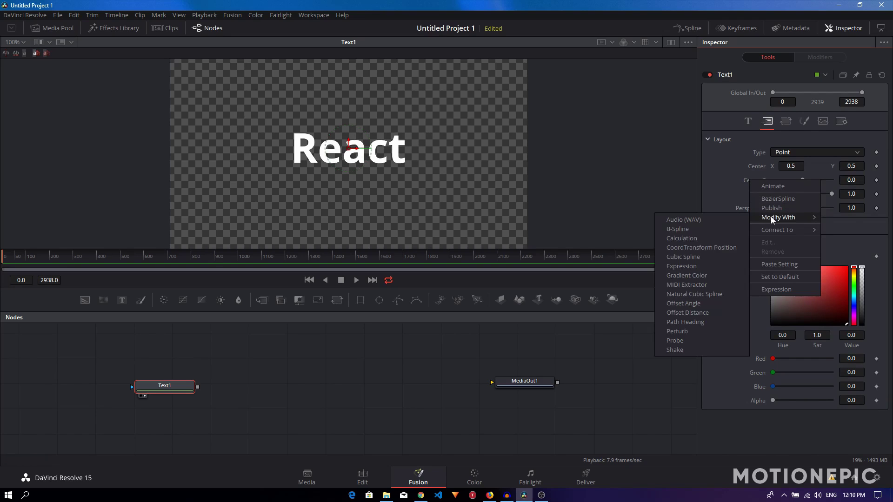
{"action": "left_click", "coordinate": [685, 223]}
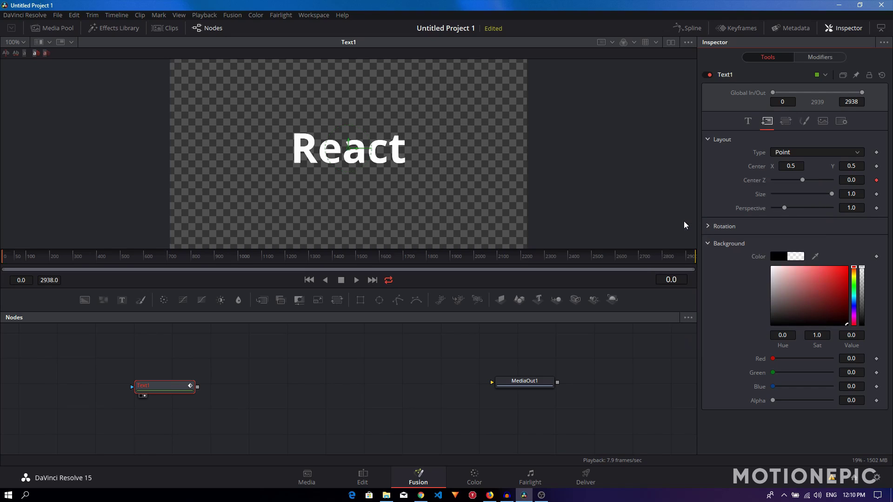
Load Ice_Cream.wav into AudioWAV1, use Unsigned Median mode, and raise Amplitude Scale to 1.652
{"action": "left_click", "coordinate": [813, 57]}
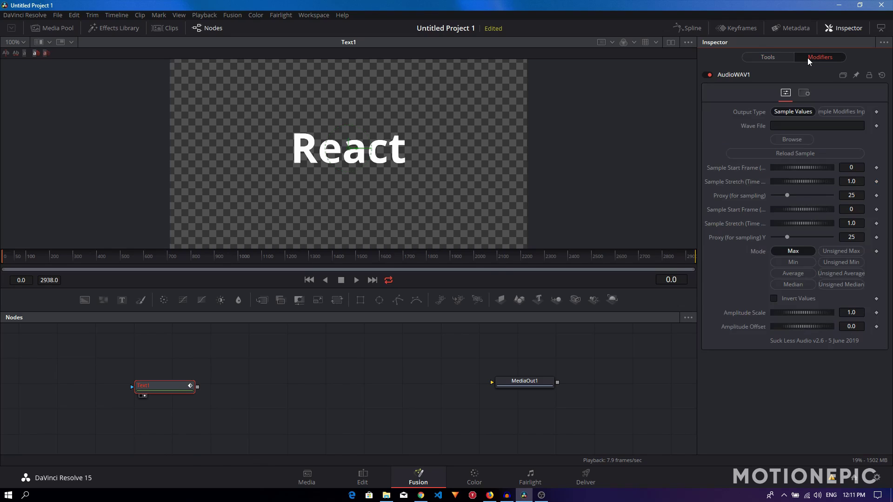
{"action": "left_click", "coordinate": [792, 139]}
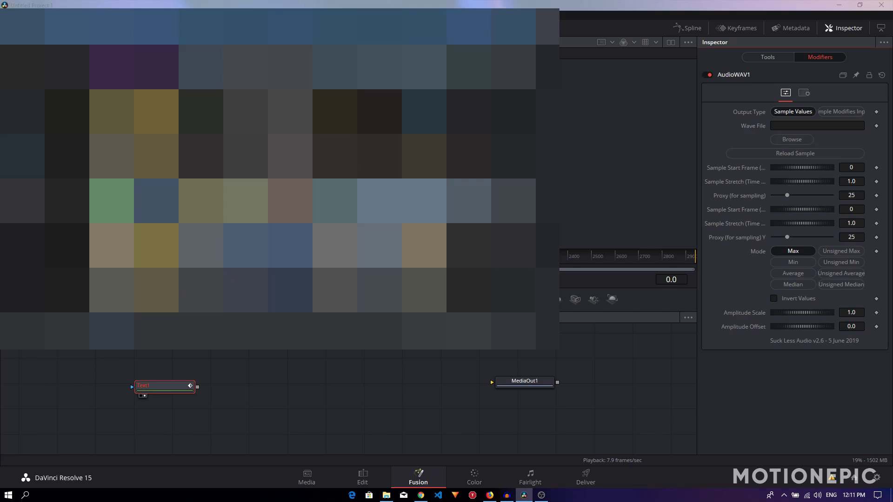
{"action": "key", "text": "Return"}
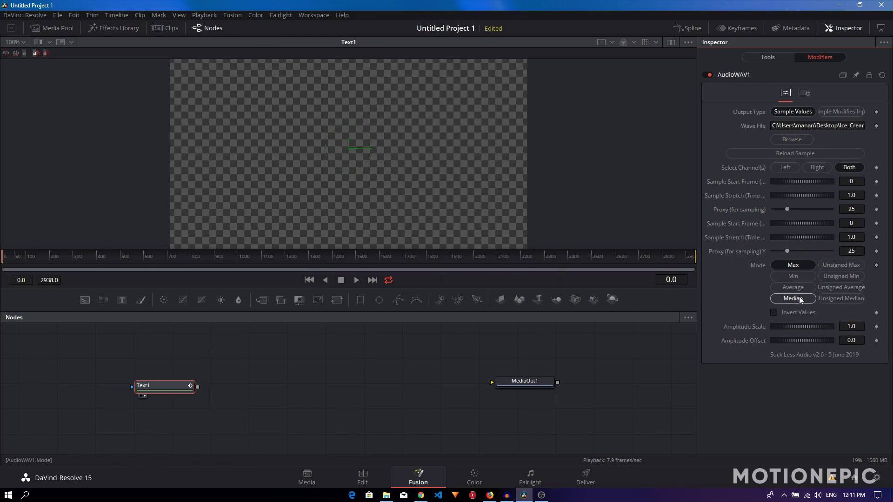
{"action": "left_click", "coordinate": [841, 299]}
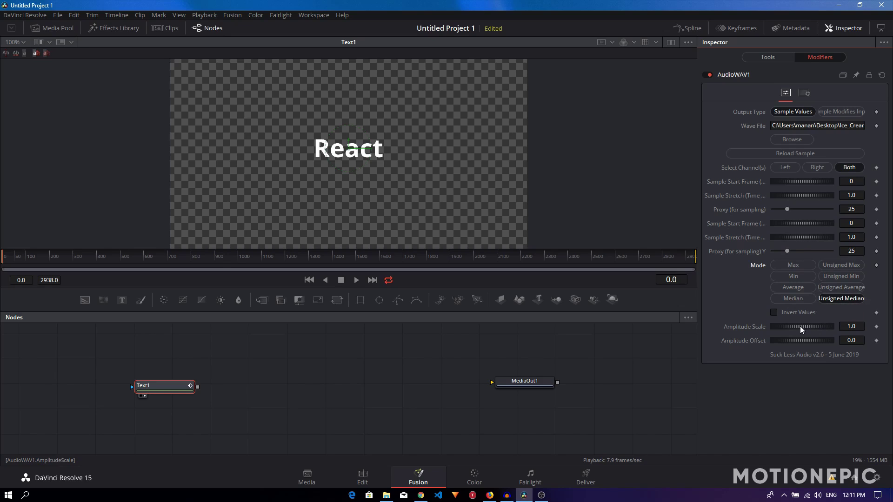
{"action": "left_click_drag", "start_coordinate": [800, 326], "coordinate": [808, 325]}
Connect Text1's output to MediaOut1 in the Fusion composition
{"action": "left_click", "coordinate": [369, 484]}
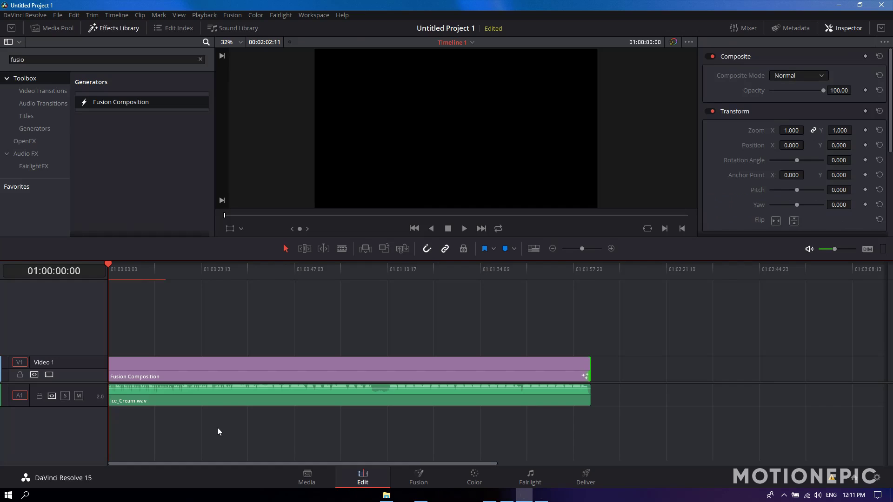
{"action": "left_click", "coordinate": [417, 476]}
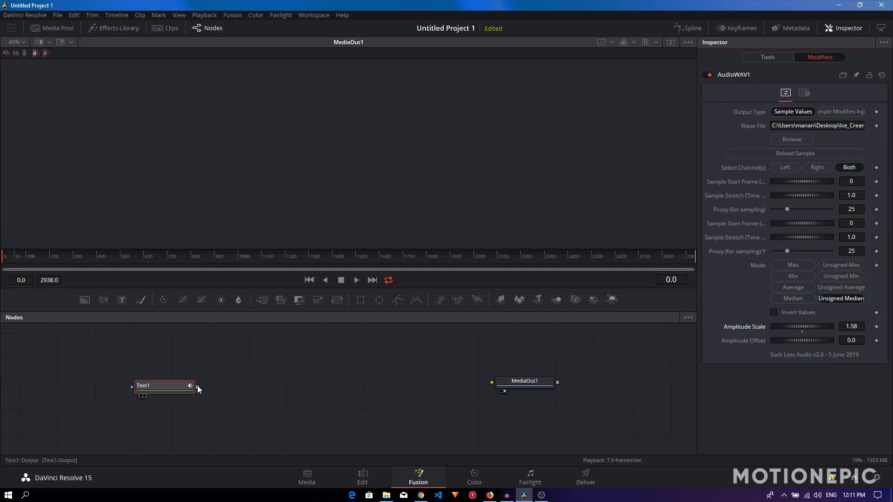
{"action": "left_click_drag", "start_coordinate": [197, 387], "coordinate": [526, 381]}
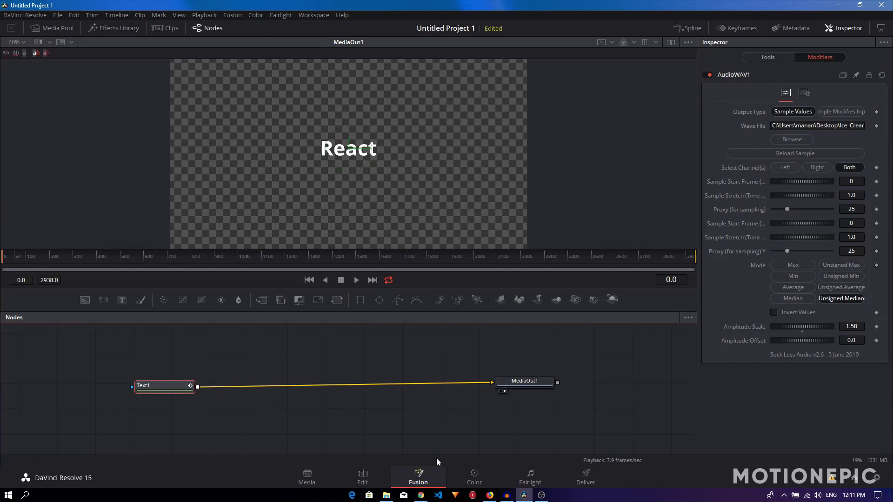
Preview the React text playing with the audio on the Edit page
{"action": "left_click", "coordinate": [369, 480]}
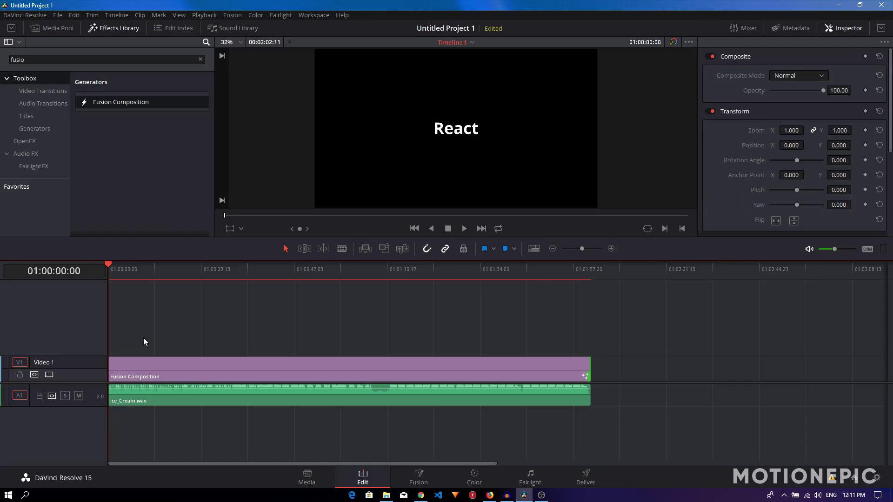
{"action": "left_click", "coordinate": [464, 229]}
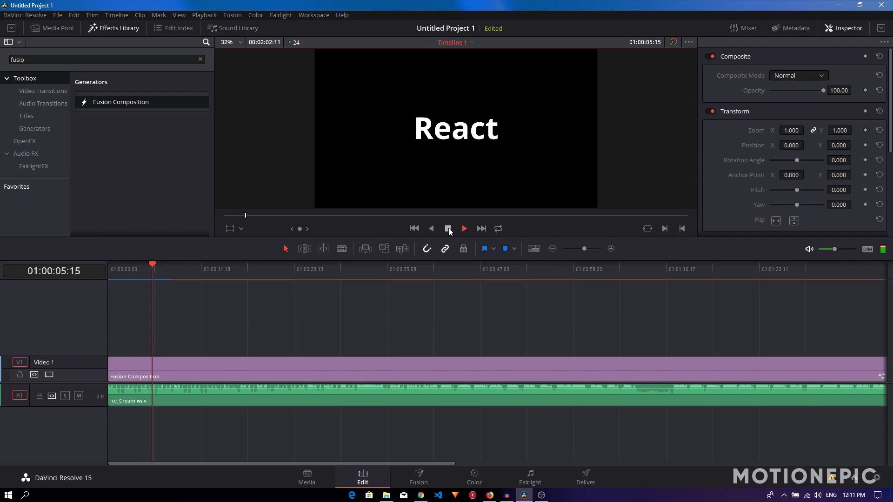
{"action": "left_click", "coordinate": [448, 229]}
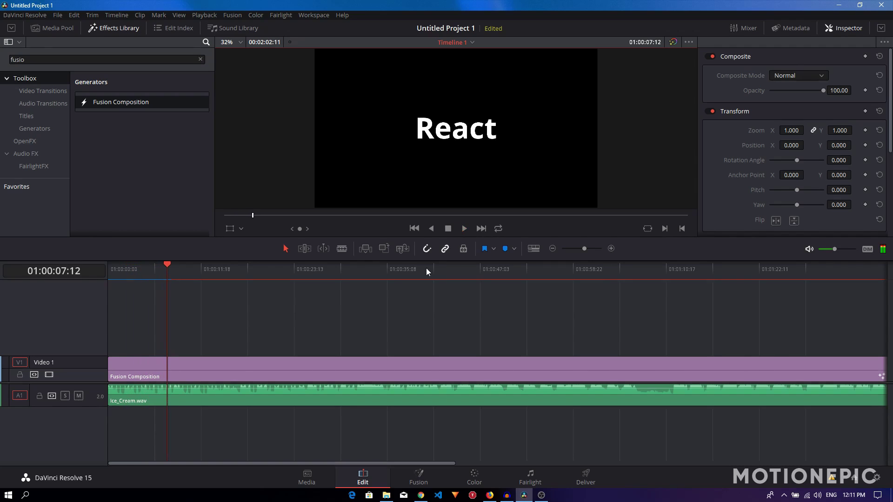
Select Text1 on the Fusion page to show Center Z reading 1.035267
{"action": "left_click", "coordinate": [419, 476]}
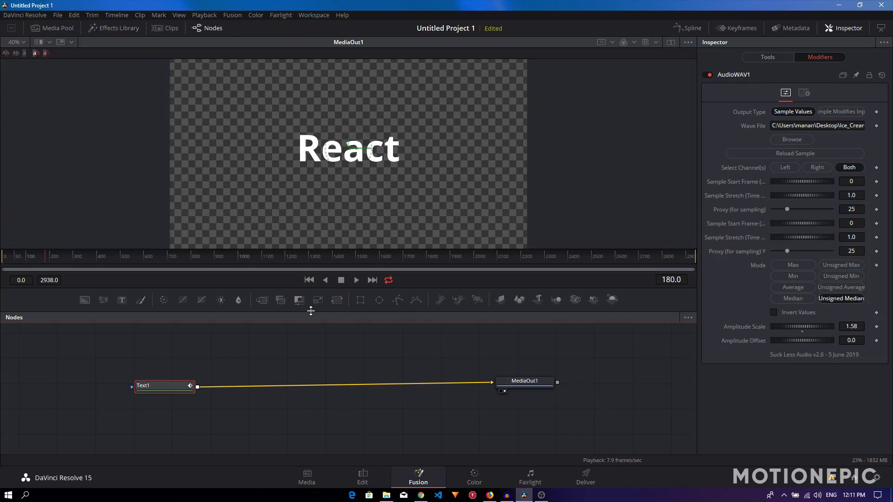
{"action": "left_click_drag", "start_coordinate": [163, 386], "coordinate": [158, 382]}
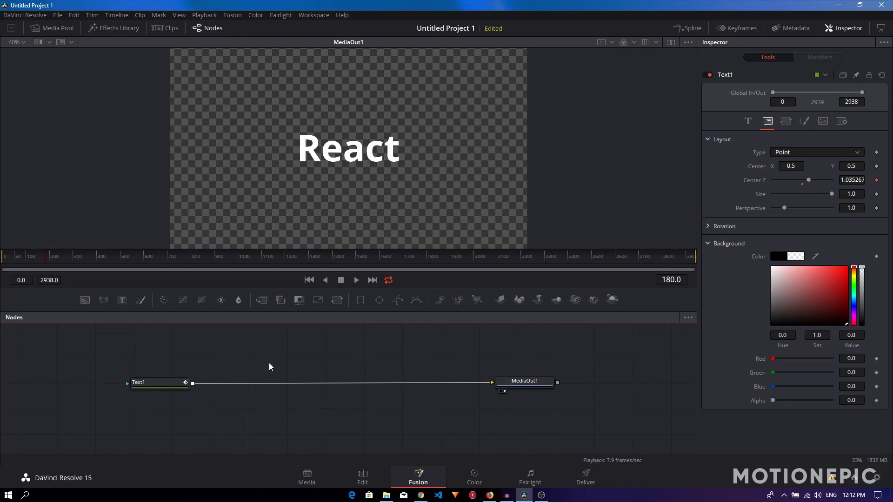
{"action": "left_click_drag", "start_coordinate": [104, 350], "coordinate": [223, 420]}
{"action": "left_click_drag", "start_coordinate": [99, 340], "coordinate": [274, 421]}
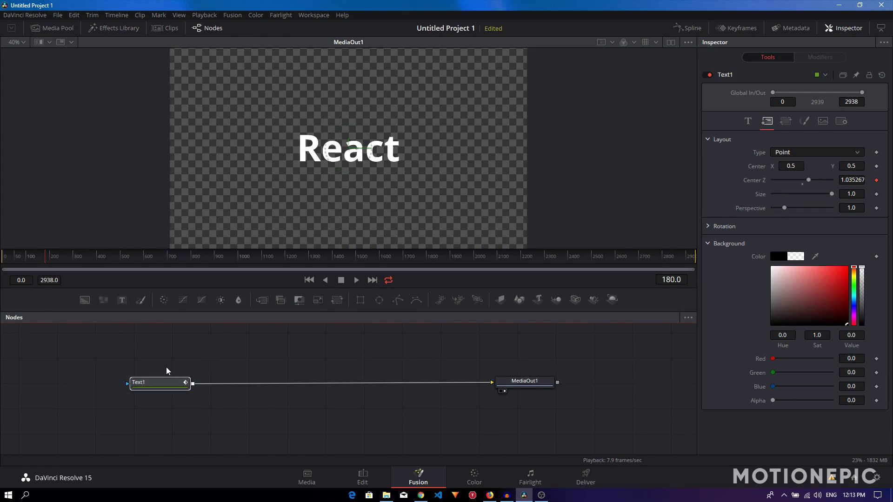